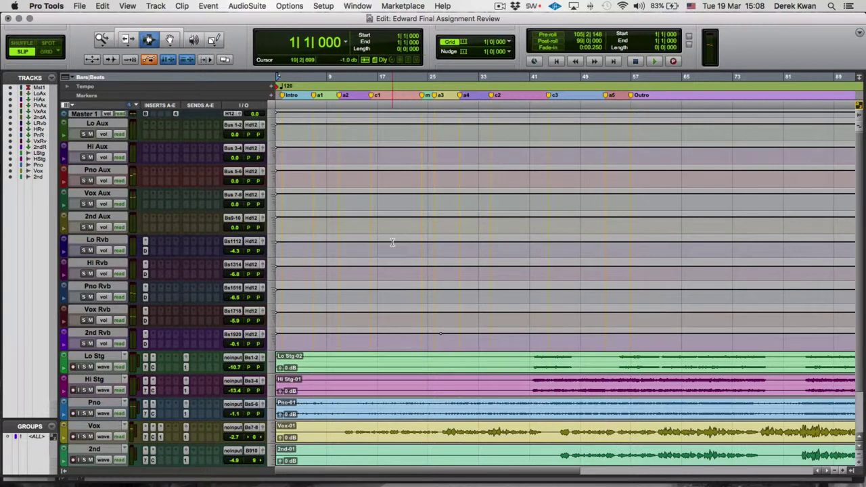
Play the session from the beginning and bring up the Mix window to watch the channel meters.
scroll(392, 242, down, 3)
key(Return)
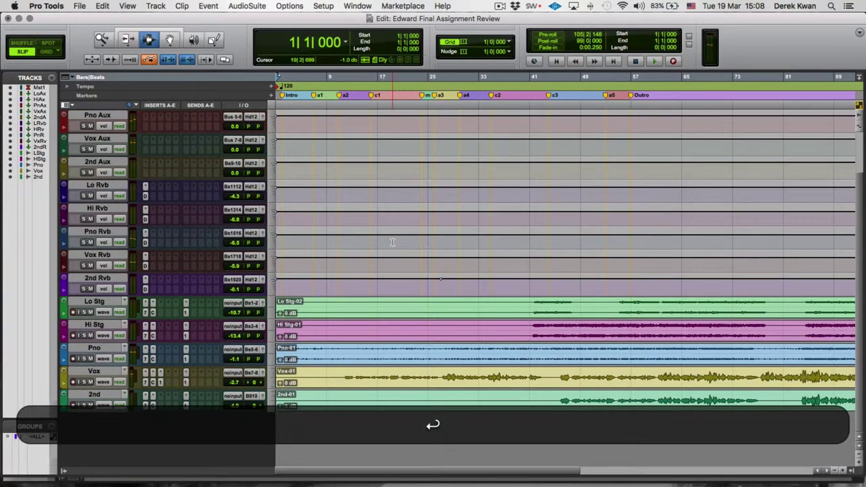
key(space)
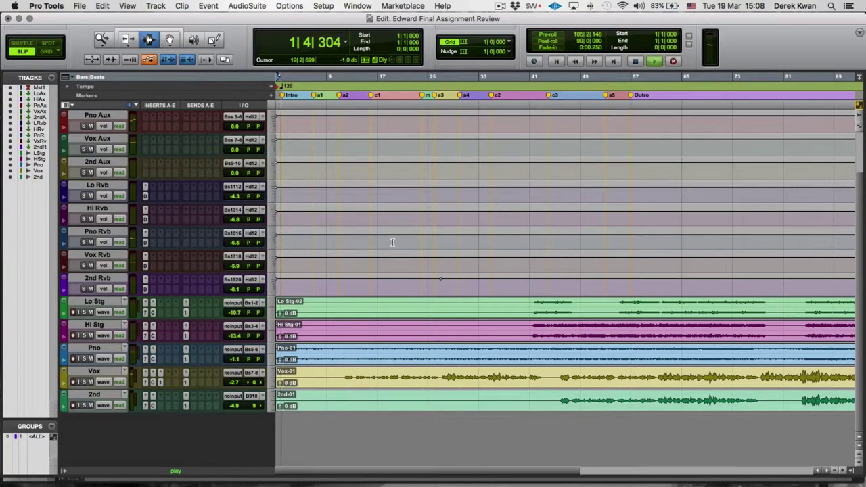
key(super+equal)
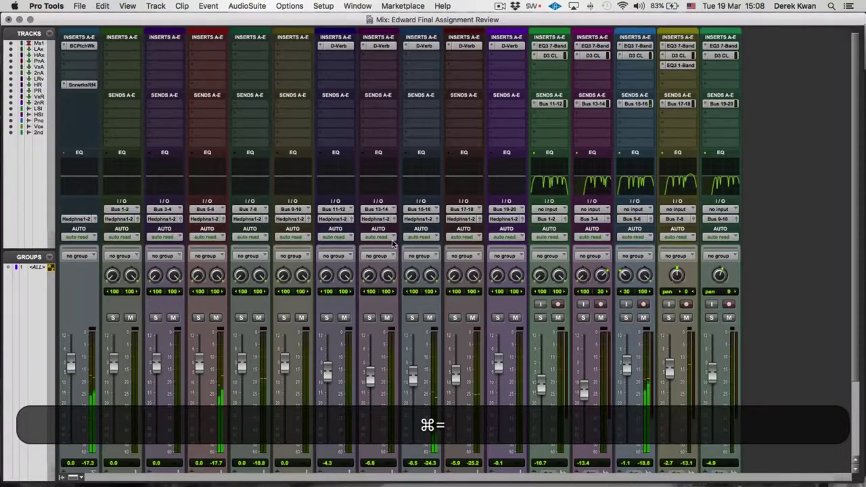
scroll(614, 309, down, 3)
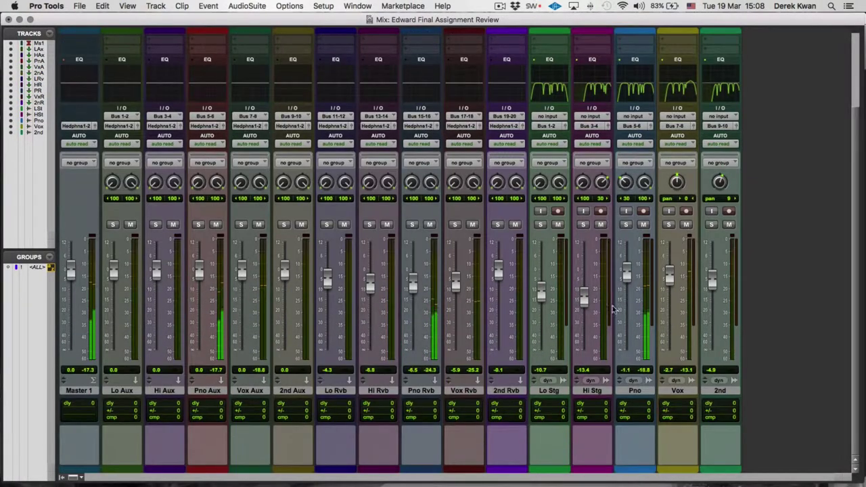
Select the five audio tracks from Lo Stg through 2nd in the mixer.
click(548, 390)
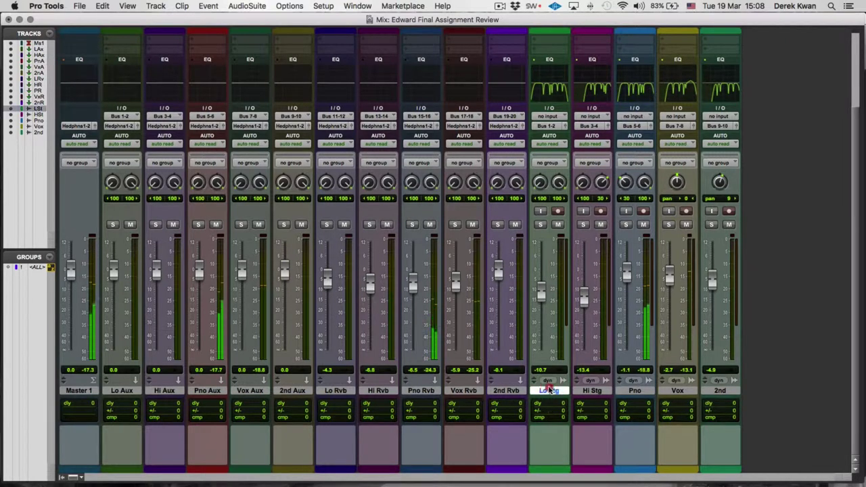
shift+click(720, 390)
scroll(623, 275, up, 1)
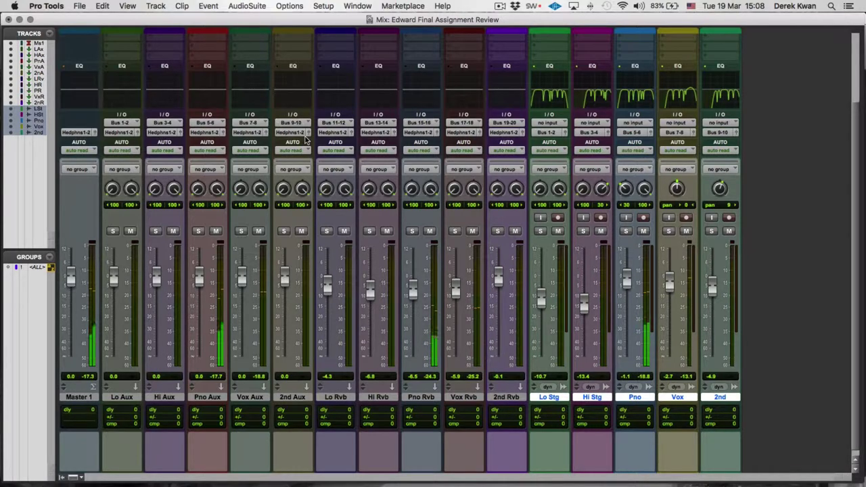
key(alt+super+1)
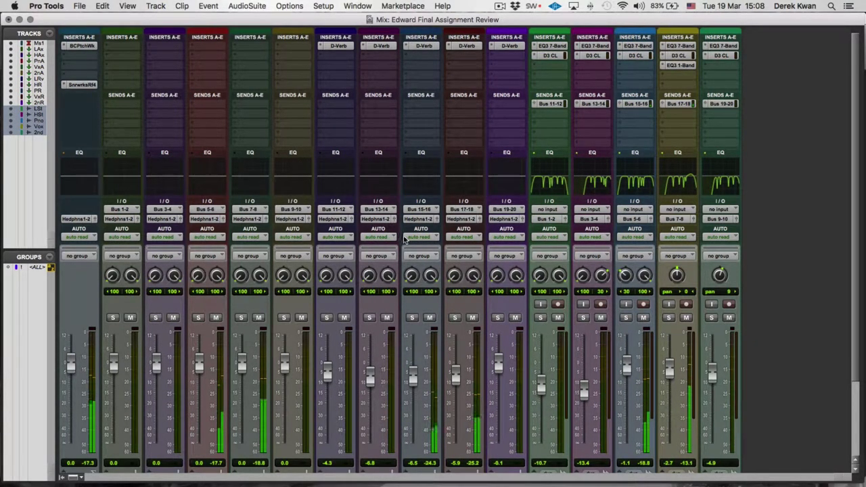
Compare the D-Verb settings of the Lo Rvb and Hi Rvb tracks side by side and close both plug-in windows.
scroll(404, 239, down, 2)
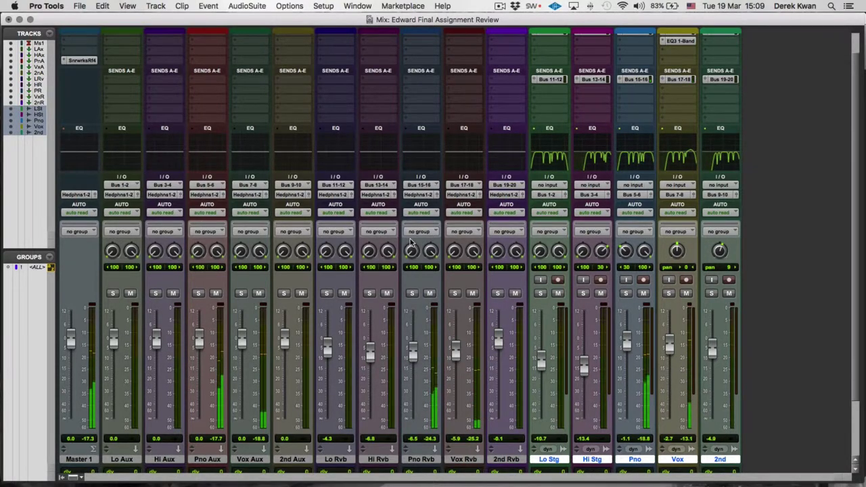
scroll(410, 242, up, 2)
click(339, 46)
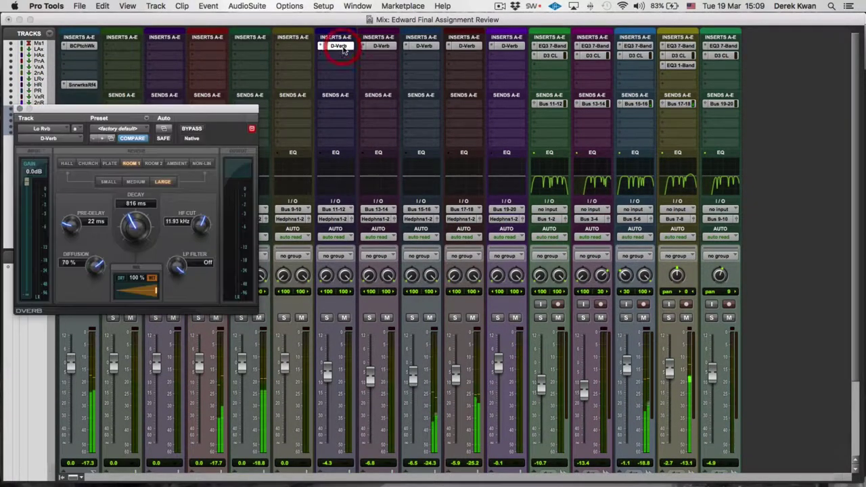
shift+click(380, 45)
drag(142, 27, 394, 113)
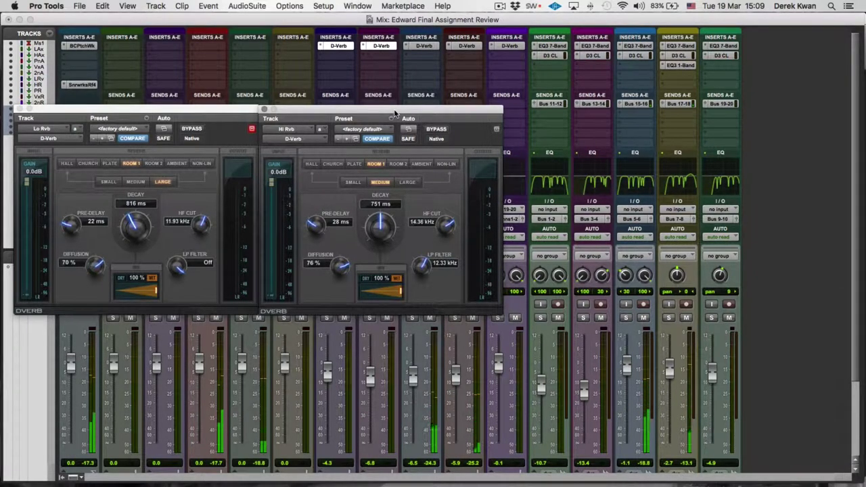
alt+click(264, 109)
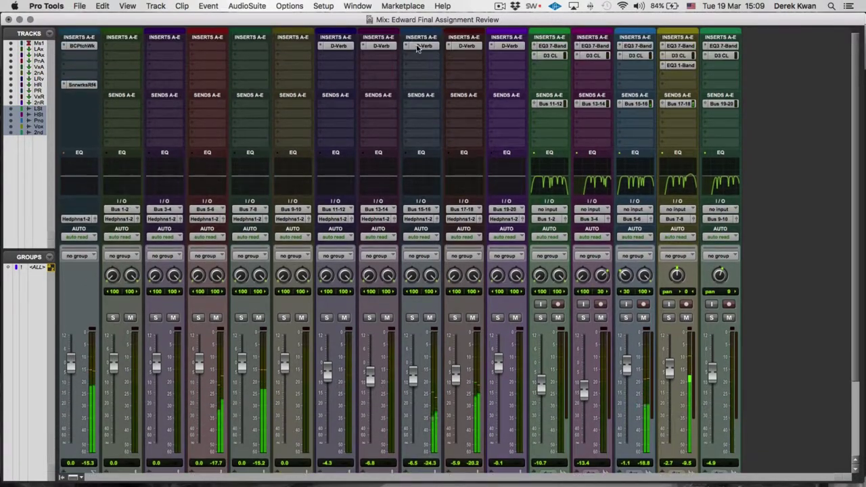
Compare the D-Verb settings of the Pno Rvb and Lo Rvb tracks in two stacked plug-in windows and close both.
click(421, 46)
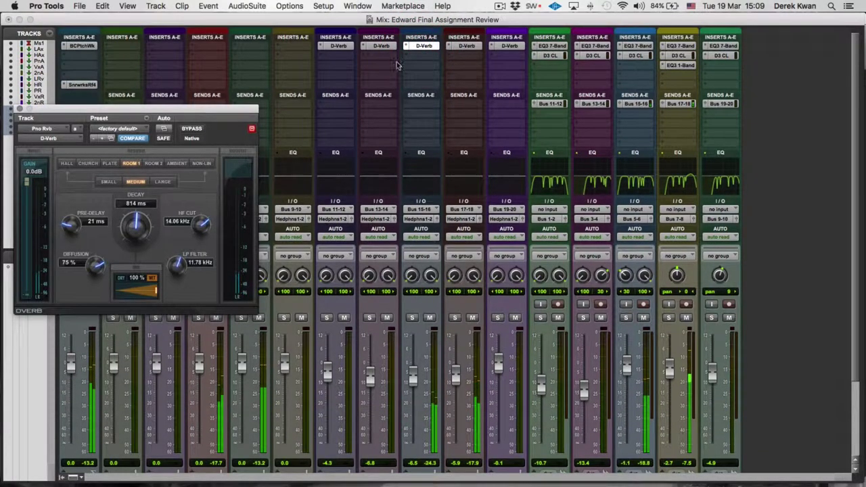
click(338, 46)
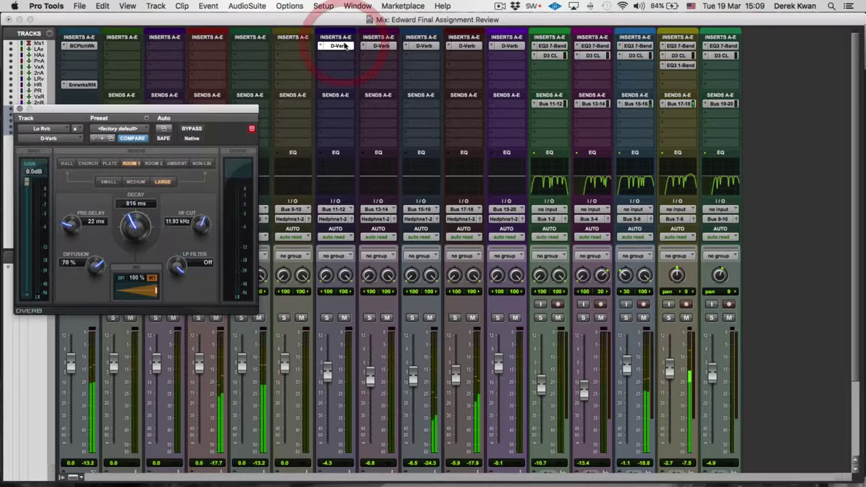
click(428, 46)
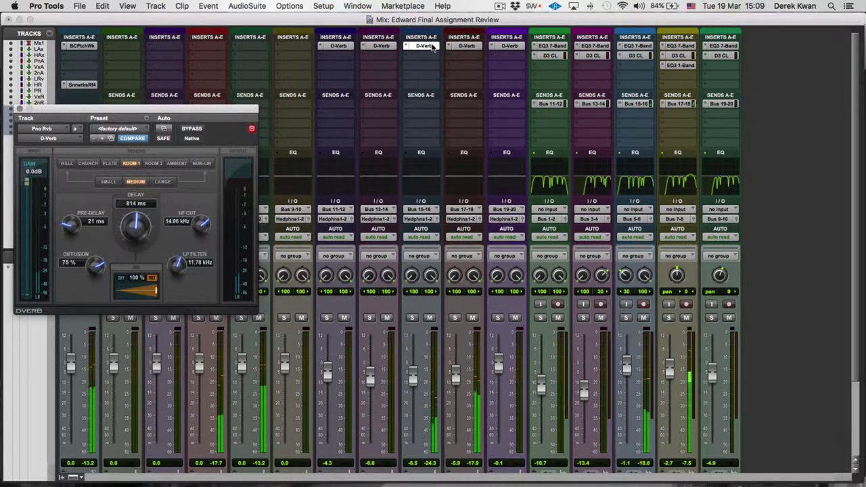
shift+click(338, 46)
click(172, 115)
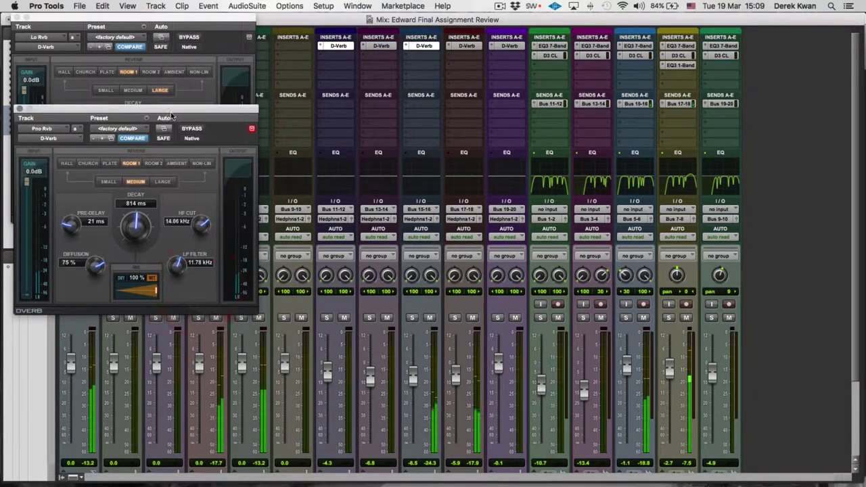
drag(172, 115, 167, 228)
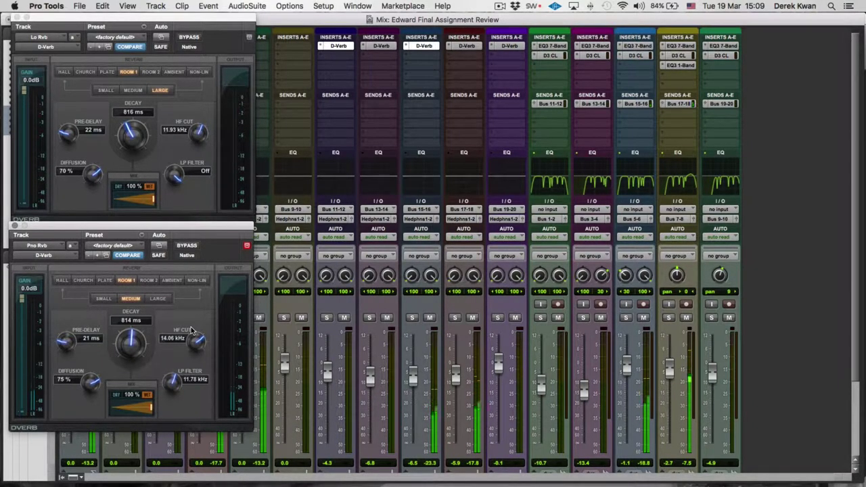
alt+click(16, 226)
Inspect the D-Verb settings on the Vox Rvb track and close the plug-in window.
scroll(478, 65, down, 2)
scroll(479, 65, up, 2)
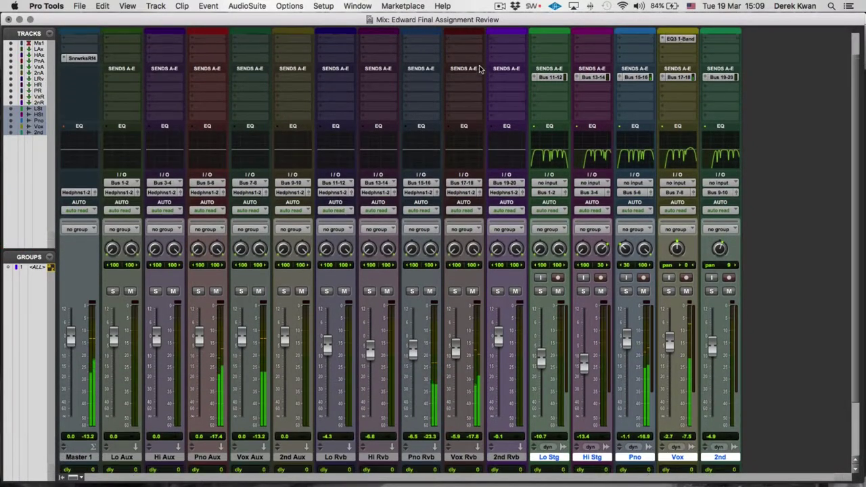
click(466, 45)
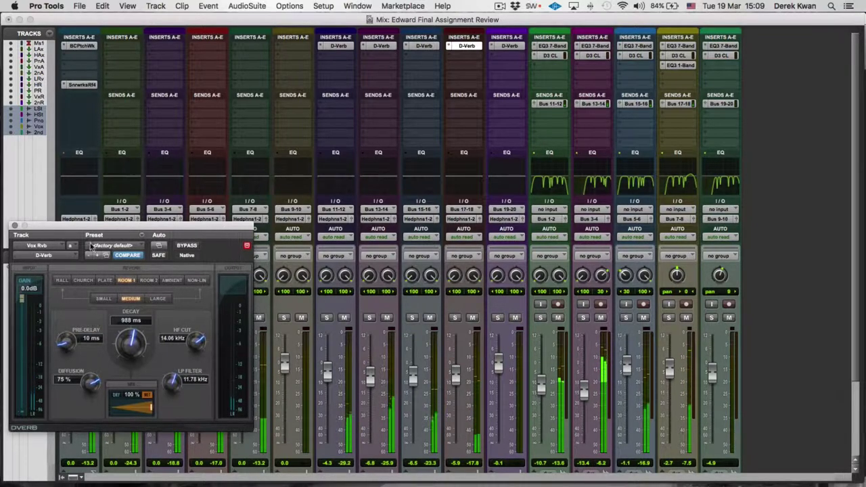
click(14, 226)
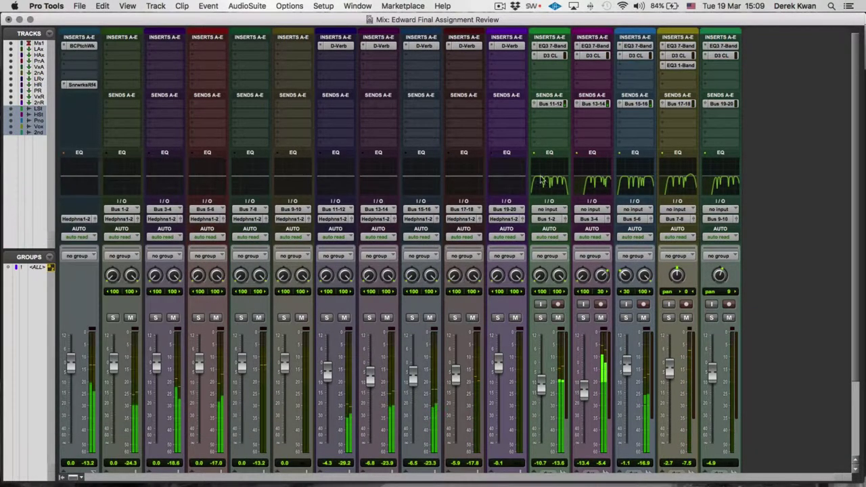
Open the EQ3 7-Band on the Pno track and reposition its window to examine the whole equalizer.
key(shift)
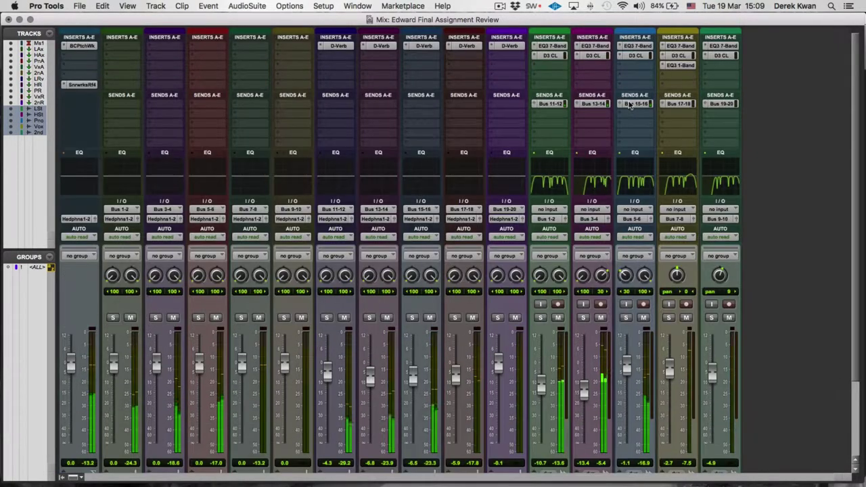
click(634, 45)
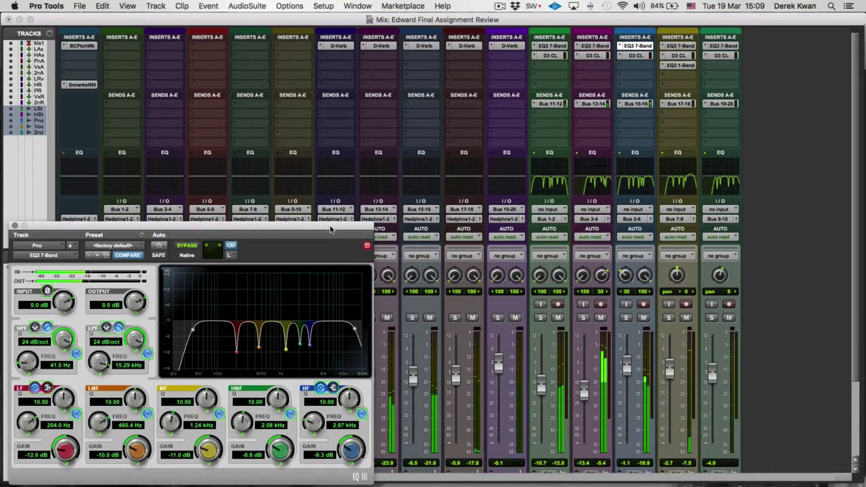
drag(332, 227, 334, 126)
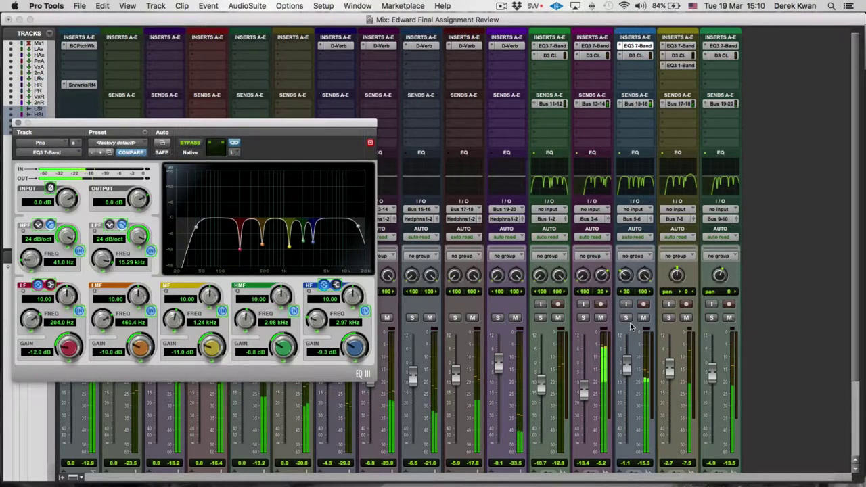
Briefly solo the Hi Stg track, compare its Dyn3 Compressor/Limiter bypassed and active, and close the plug-in window.
click(583, 317)
click(583, 318)
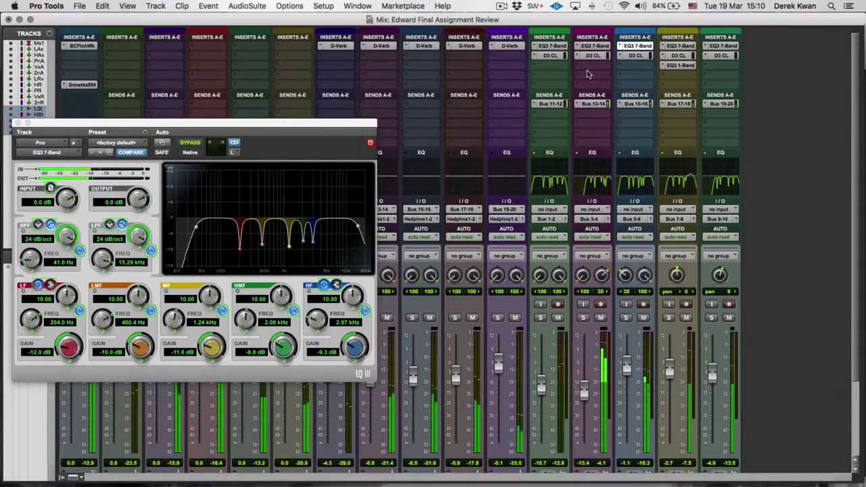
click(594, 46)
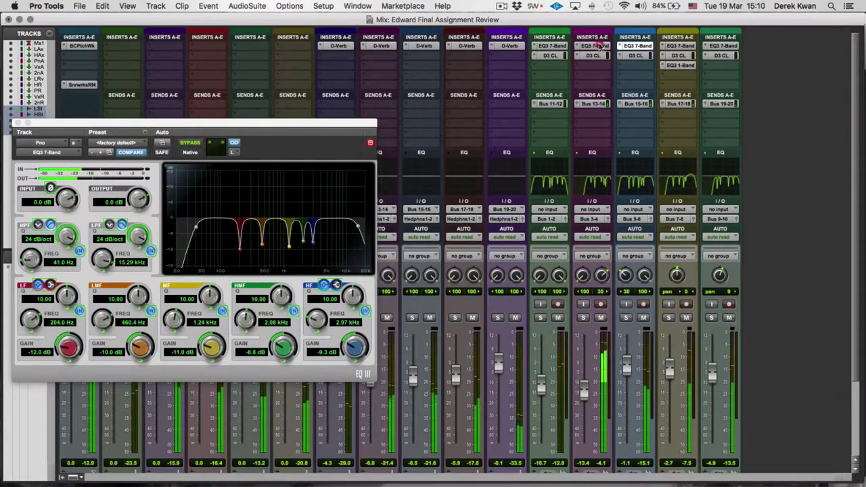
click(593, 55)
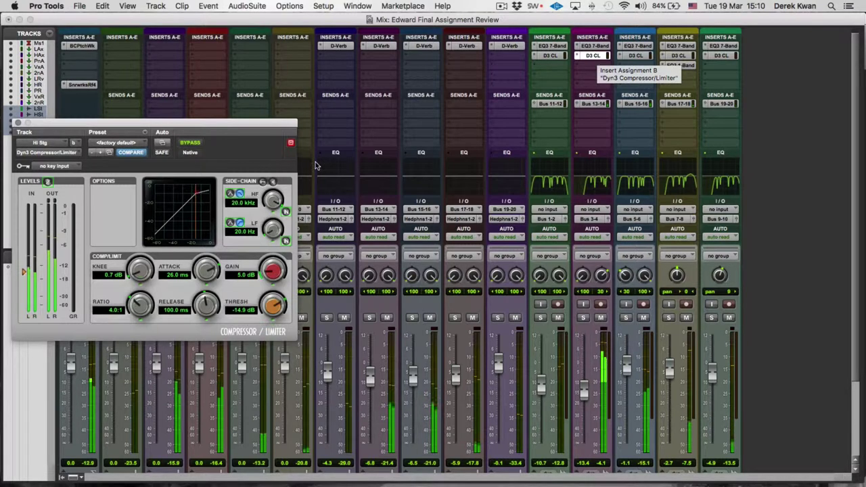
click(190, 142)
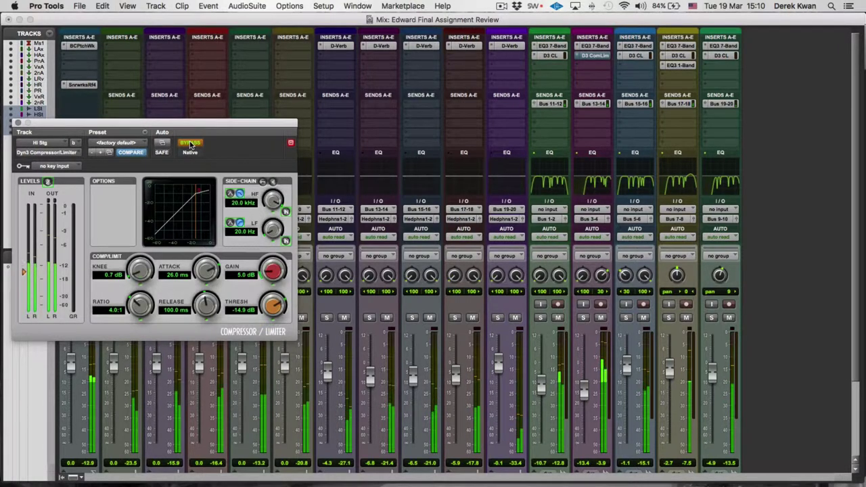
click(190, 143)
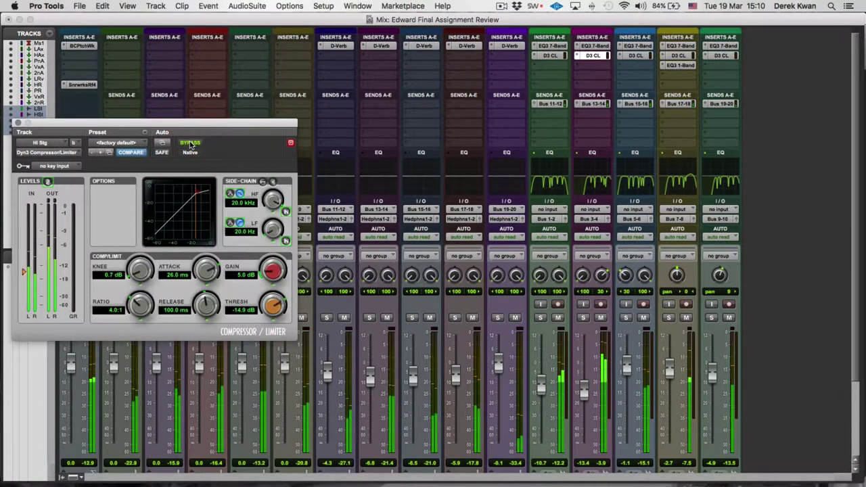
click(17, 125)
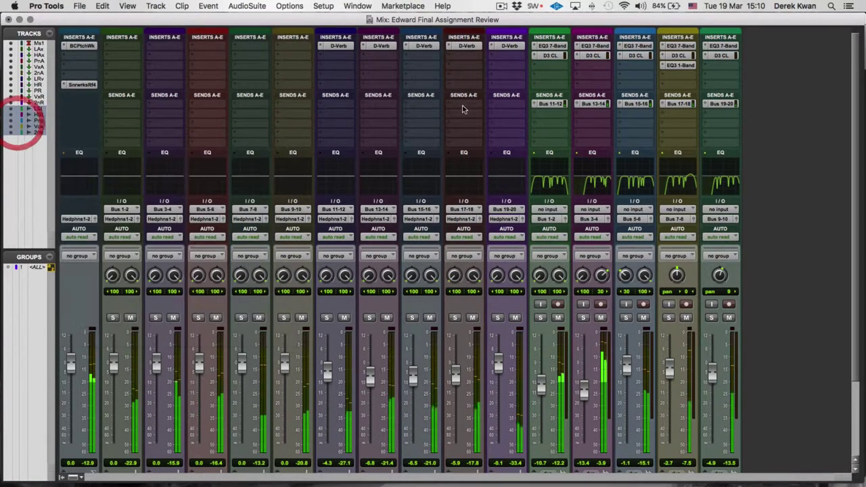
Examine the Dyn3 Compressor/Limiter settings on the Lo Stg track along with the faders and meters of the audio tracks.
click(549, 56)
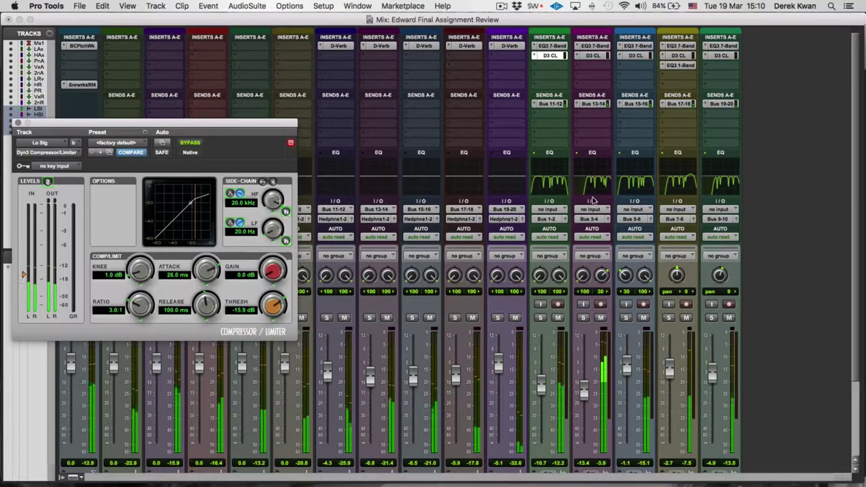
scroll(592, 200, down, 3)
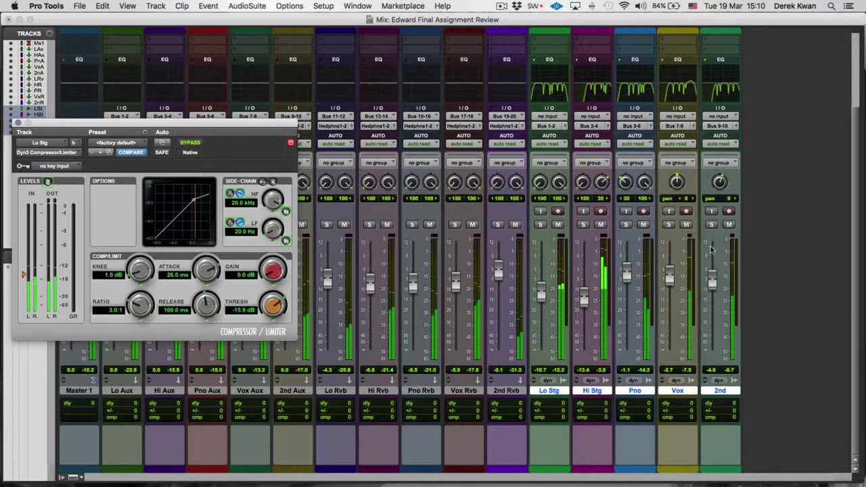
scroll(710, 250, up, 3)
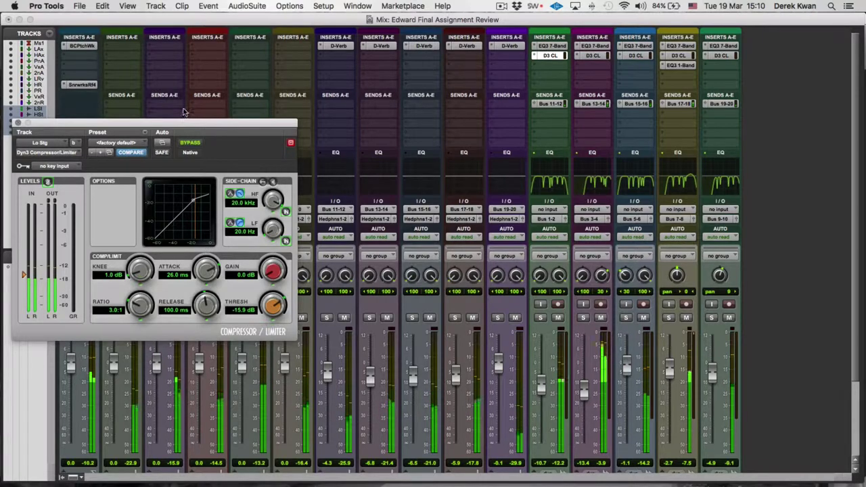
Review the Vox track's EQ3 7-Band, Dyn3 Compressor/Limiter and EQ3 1-Band inserts and close the plug-in window.
click(680, 46)
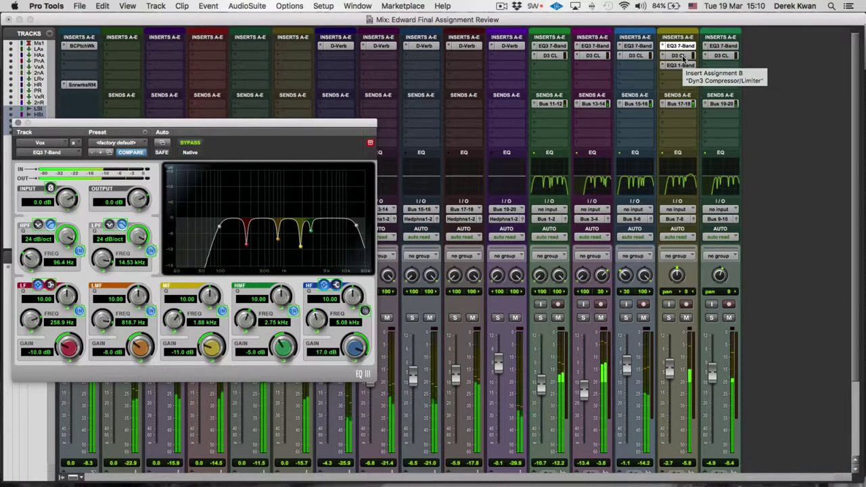
click(683, 57)
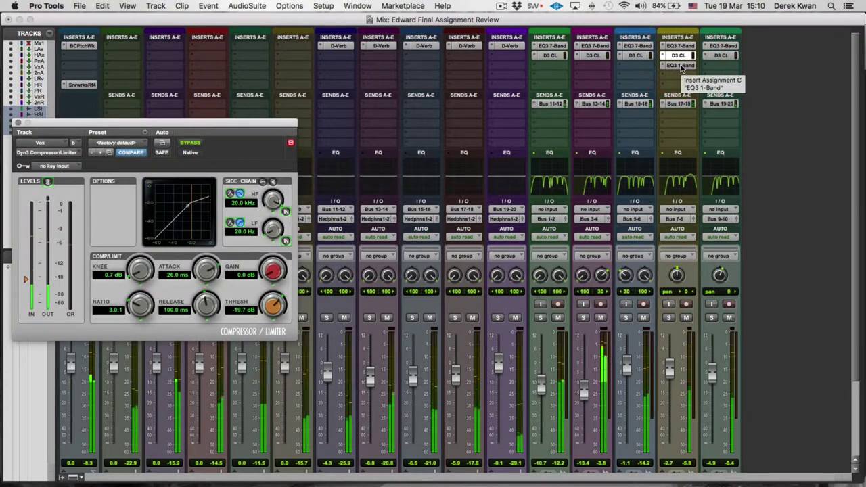
click(680, 65)
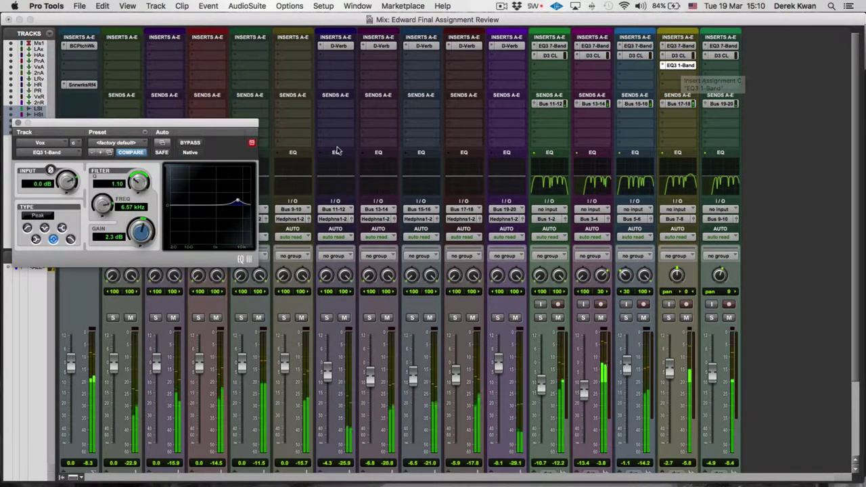
click(18, 122)
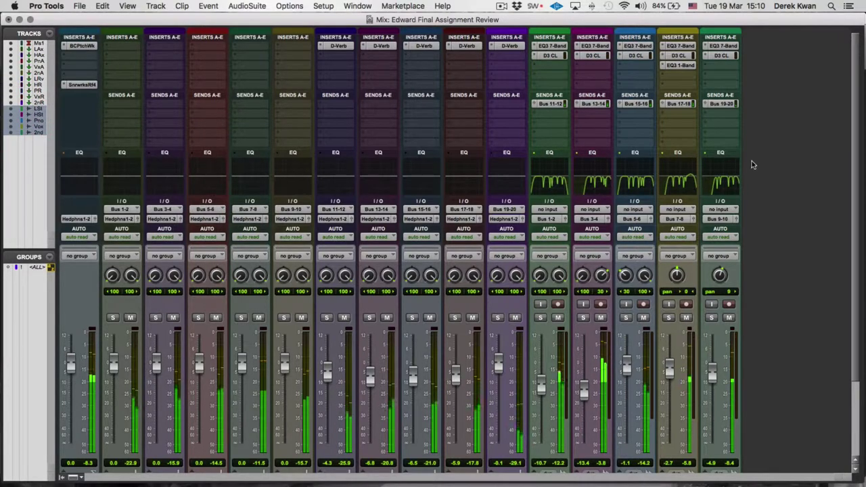
Examine the faders and meters of all tracks during playback, return to the Edit window, and stop playback.
scroll(756, 172, down, 1)
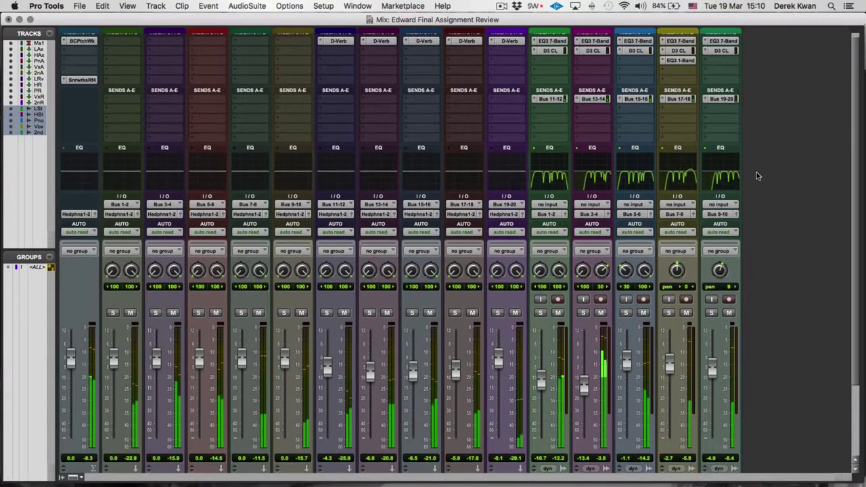
scroll(622, 305, down, 4)
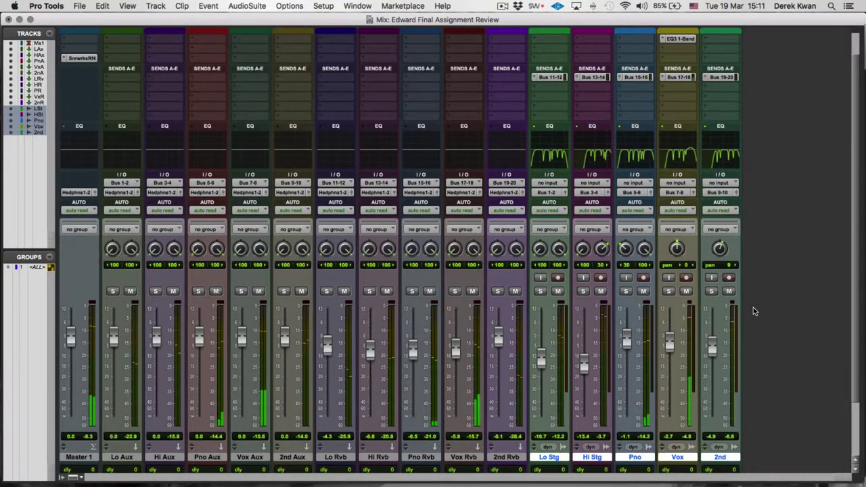
key(super+equal)
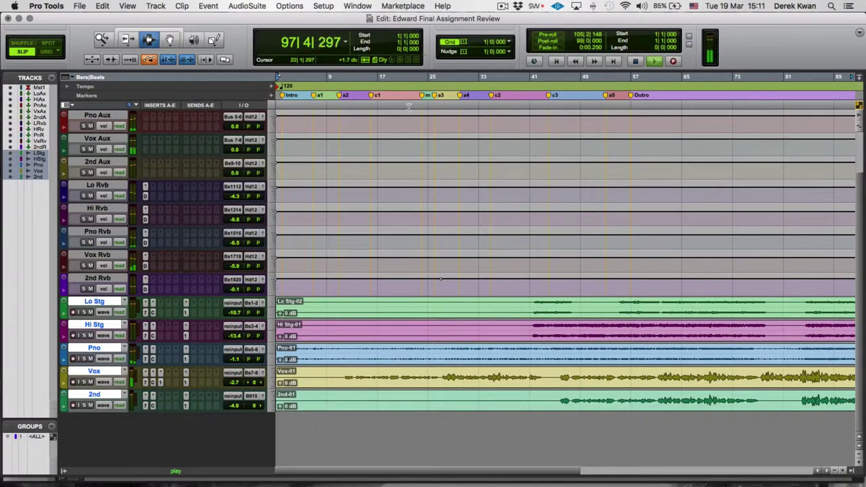
click(103, 40)
click(150, 40)
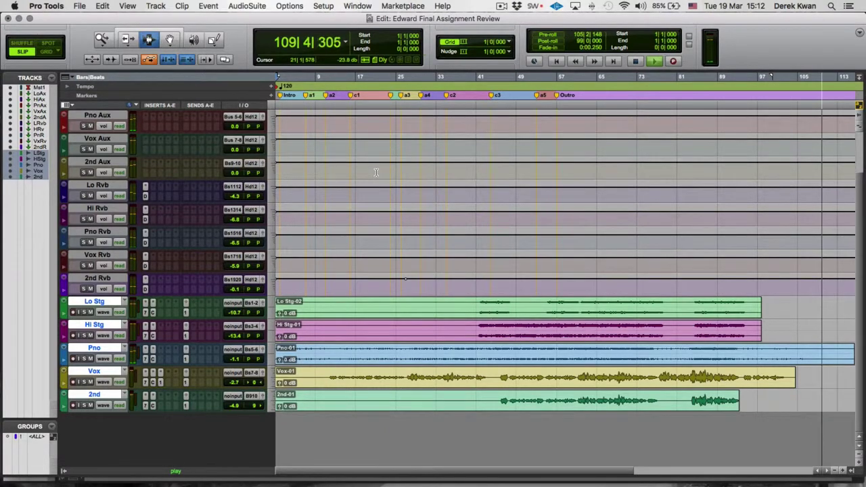
key(space)
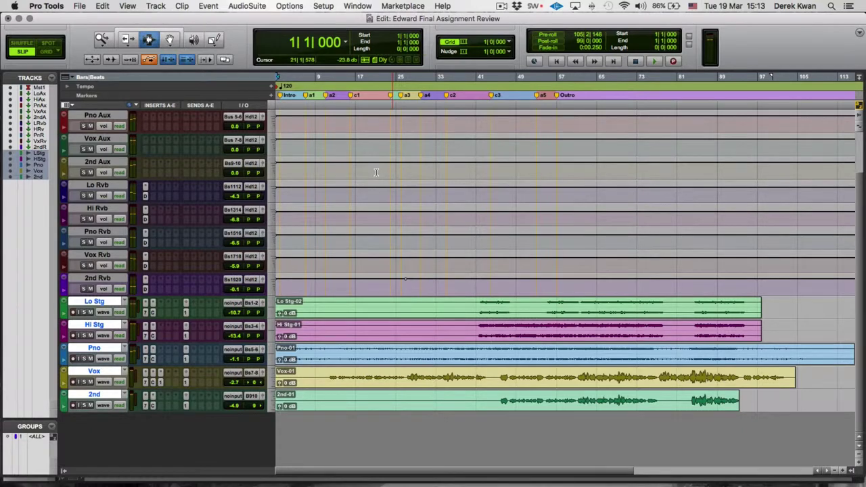
Play the mix from around bar 9 on the Pno track and stop after listening to the passage.
click(315, 351)
key(space)
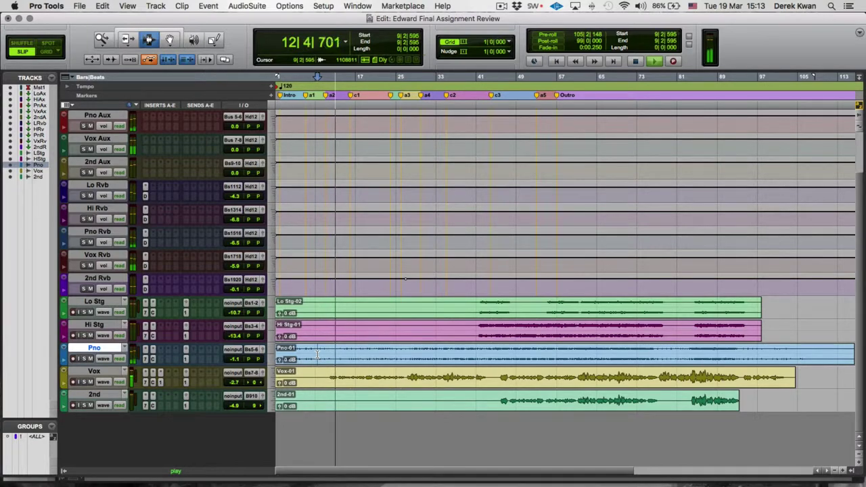
key(space)
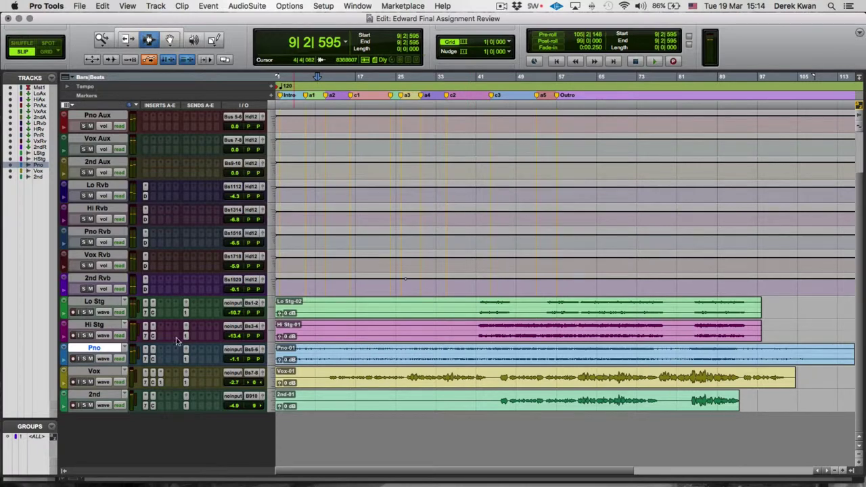
Play from bar 39 and set the gain of the Hi Stg track's Dyn3 Compressor/Limiter to 0.0 dB, closing the plug-in window.
click(154, 336)
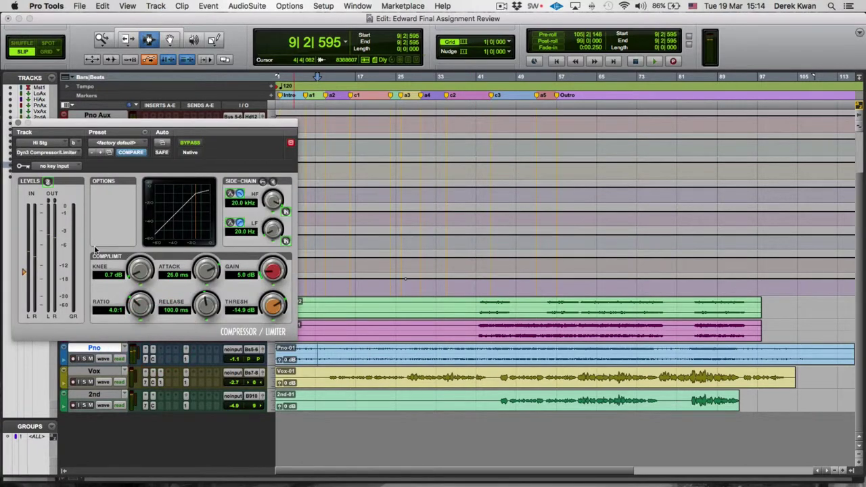
click(20, 122)
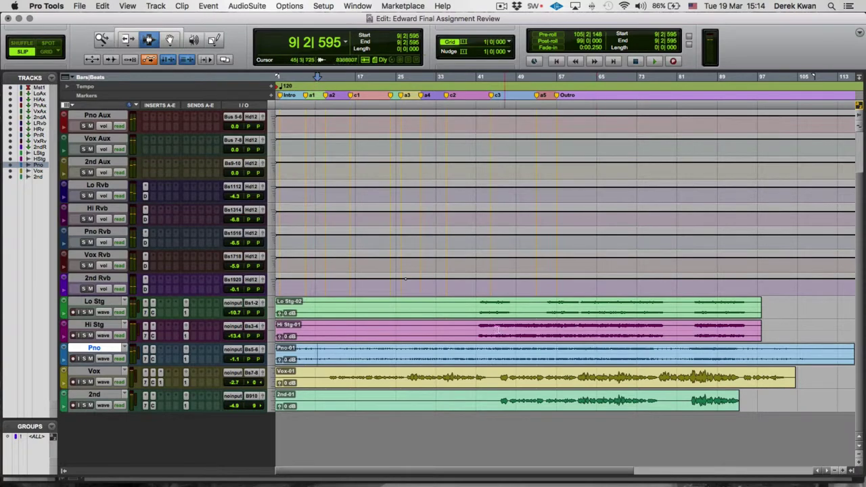
click(466, 330)
key(space)
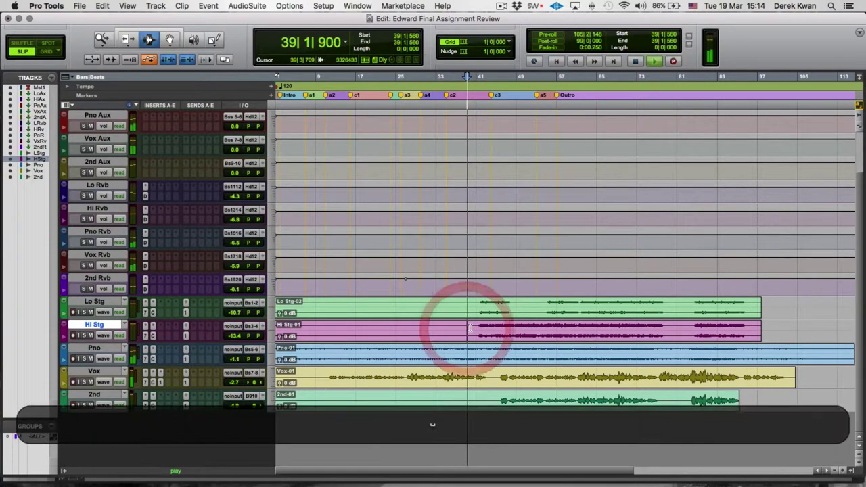
click(154, 336)
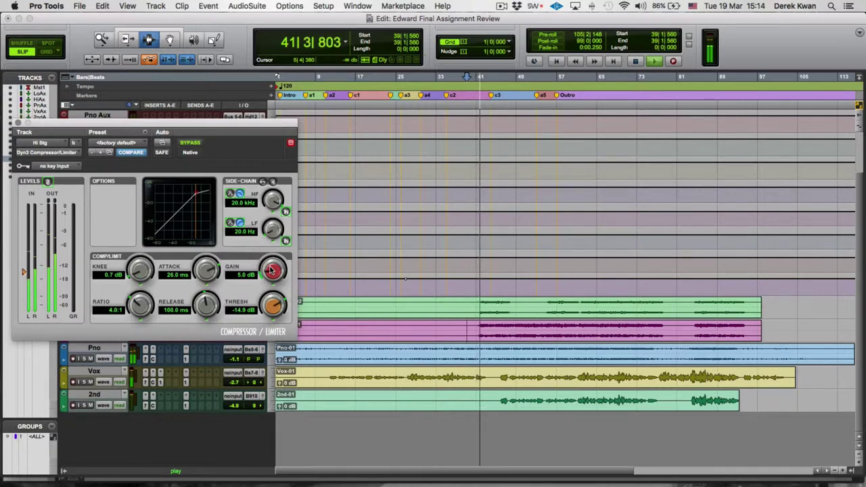
drag(271, 270, 271, 349)
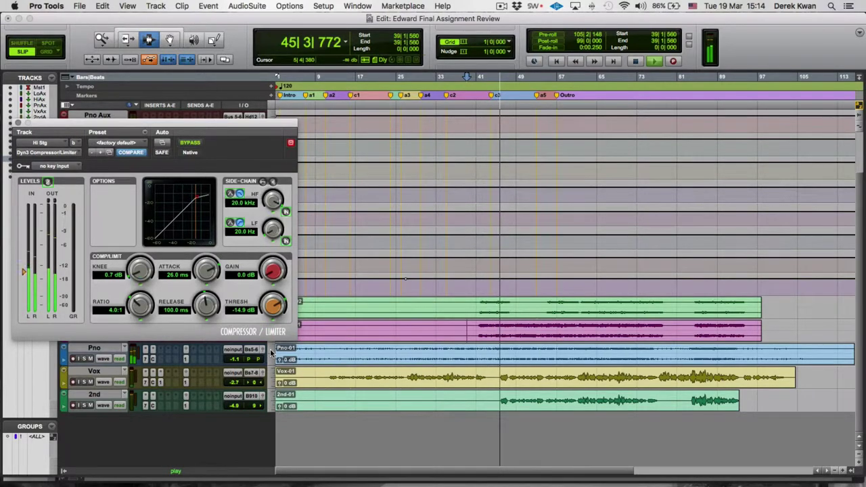
key(space)
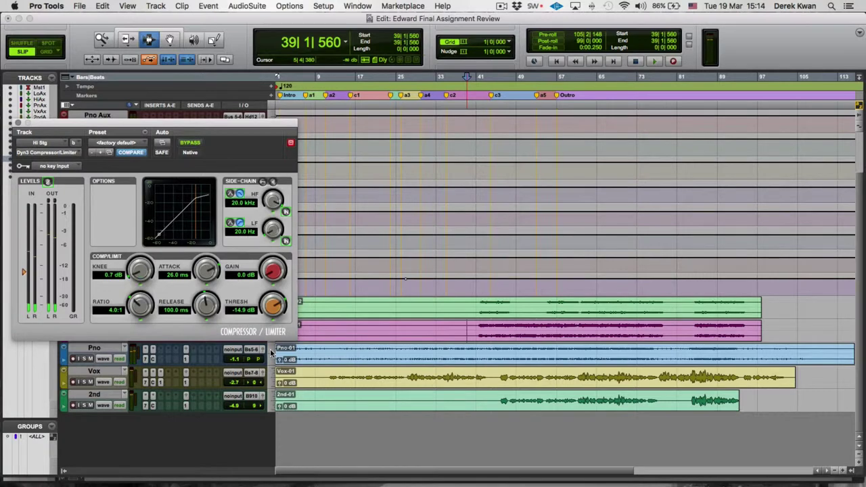
click(18, 123)
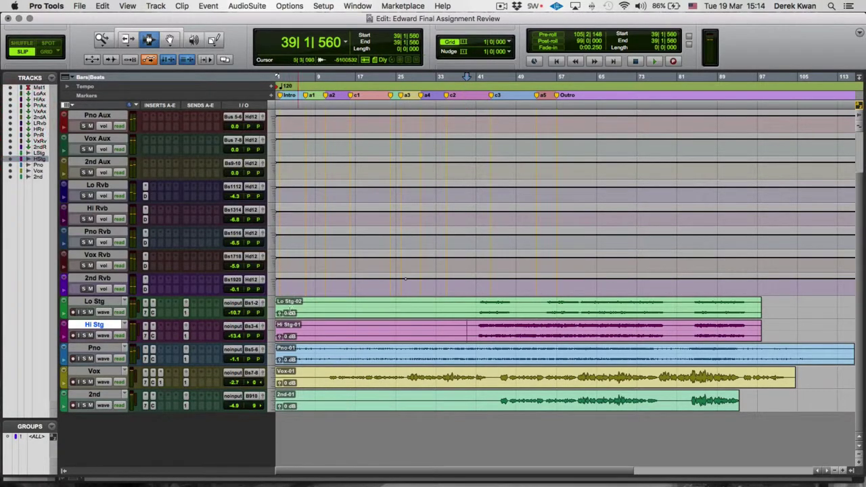
Set the gain of the Lo Stg track's Dyn3 Compressor/Limiter to 2 dB and close the plug-in window.
click(155, 312)
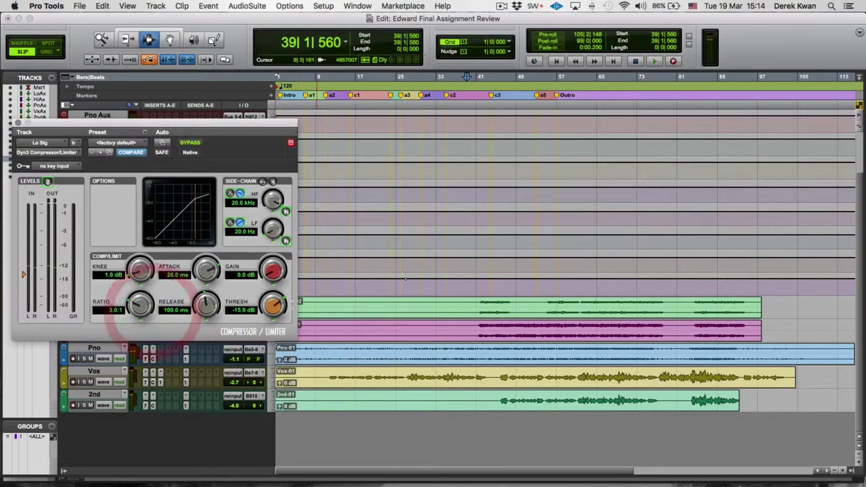
click(241, 275)
text(2)
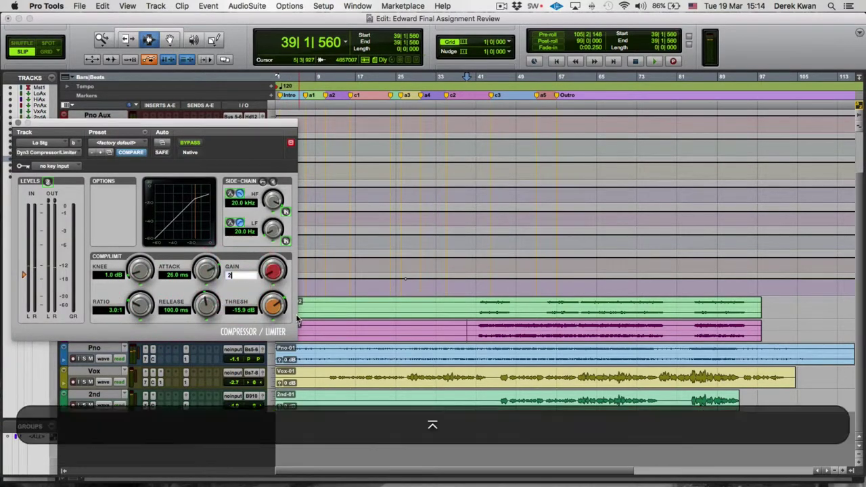
key(Return)
click(17, 123)
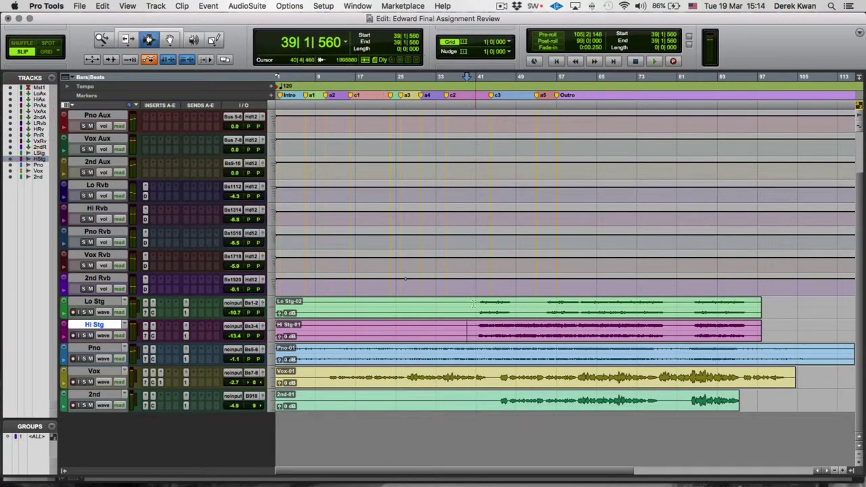
Play the mix from bar 39 and mute the Vox and 2nd tracks to listen to the instruments alone.
key(space)
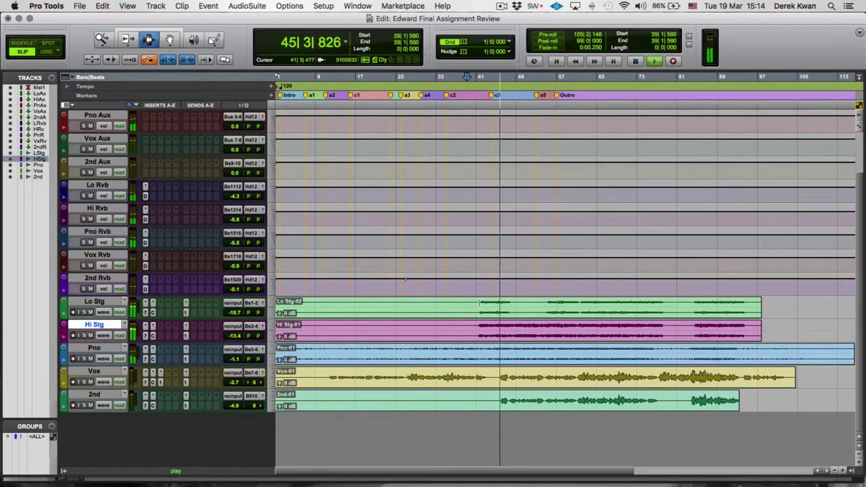
click(90, 381)
click(90, 404)
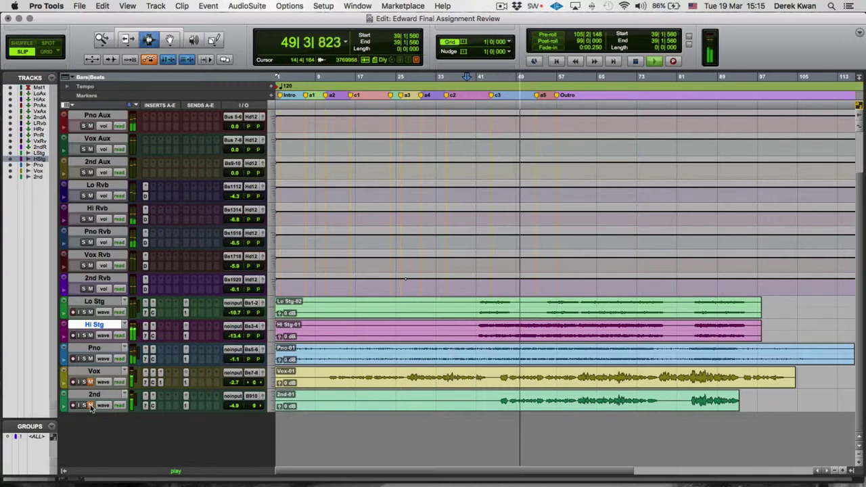
Set the gain of the Pno track's Dyn3 Compressor/Limiter to 2 dB and close the plug-in window.
click(151, 351)
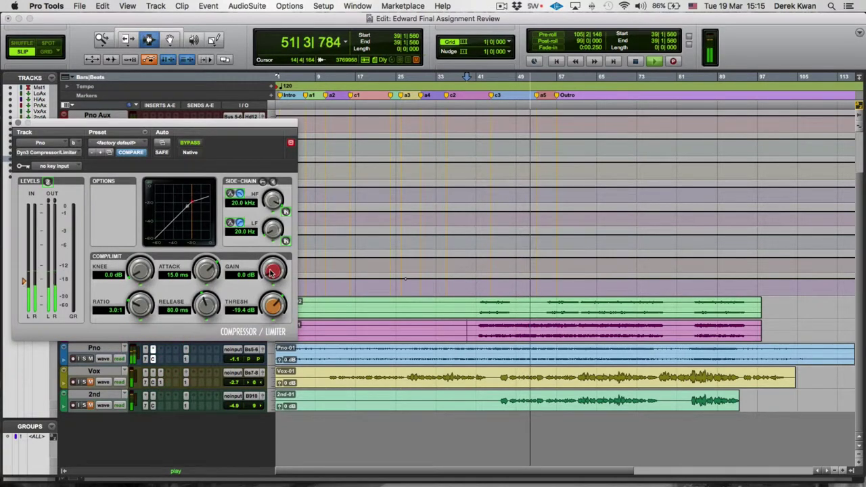
click(242, 275)
text(2)
key(Return)
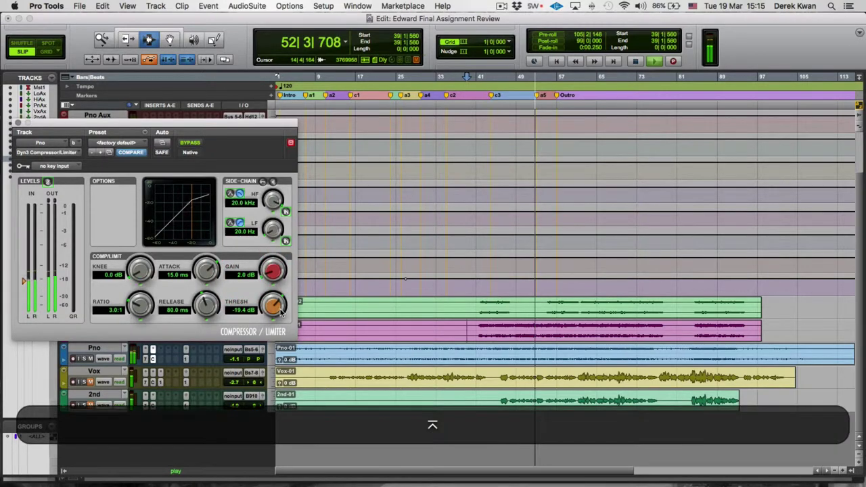
click(18, 124)
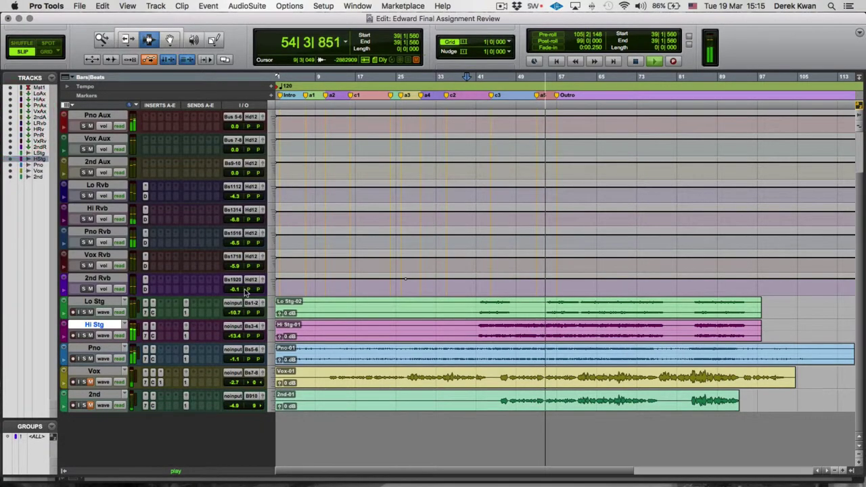
Stop playback, mute the Pno, Hi Stg and Lo Stg tracks, and restart playback from around the end of bar 44.
key(space)
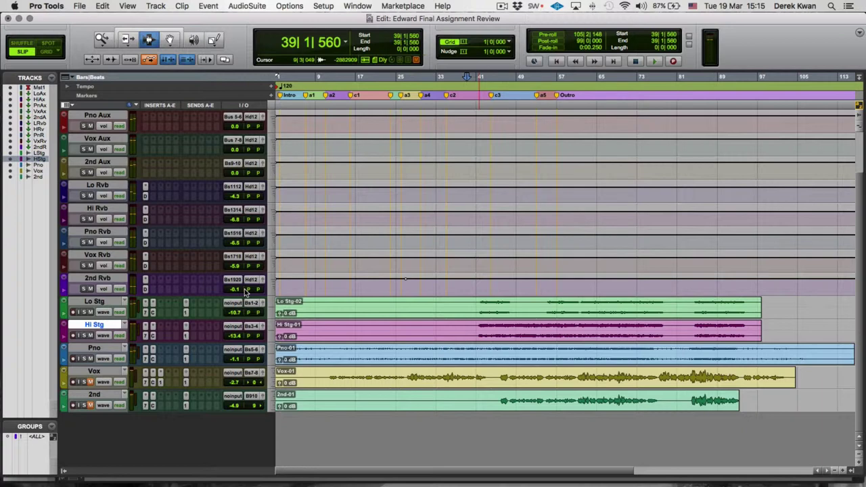
click(90, 358)
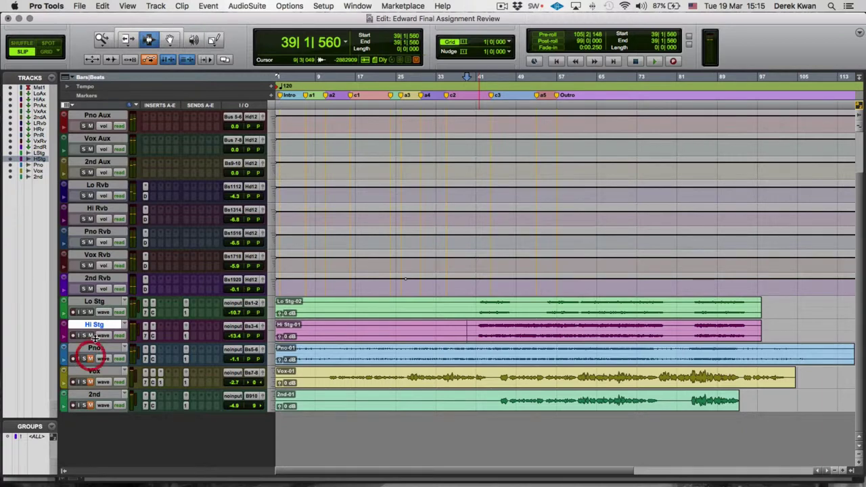
click(90, 335)
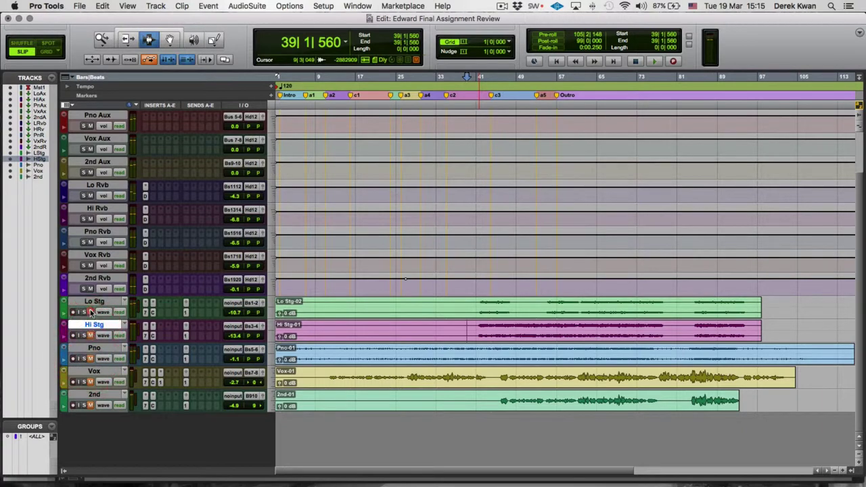
click(496, 376)
key(0)
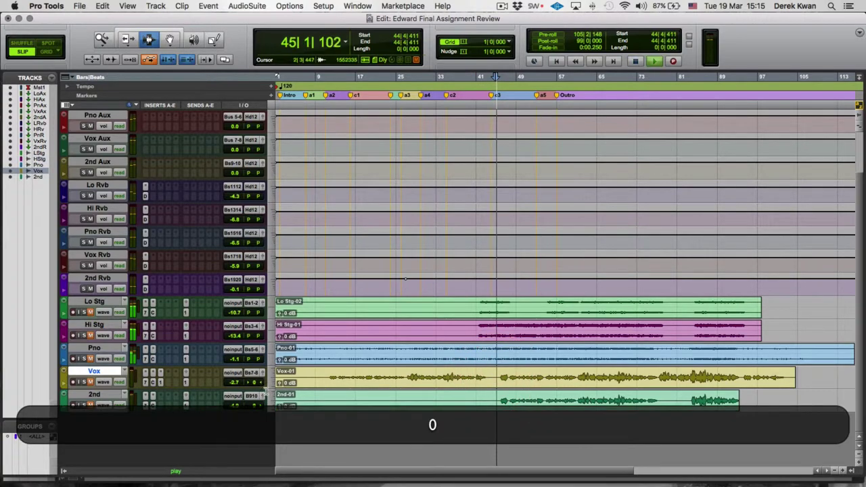
Unmute the Vox and 2nd tracks to hear the vocals, stop playback, and unmute the Pno, Hi Stg and Lo Stg tracks.
click(90, 381)
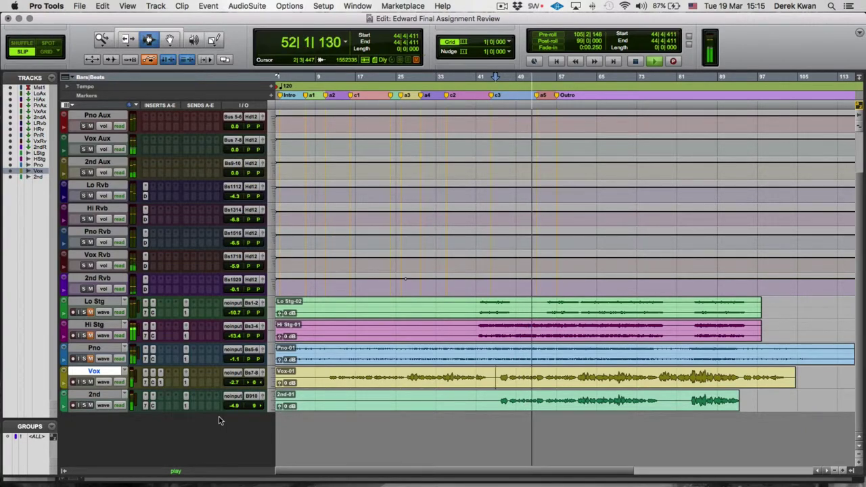
key(space)
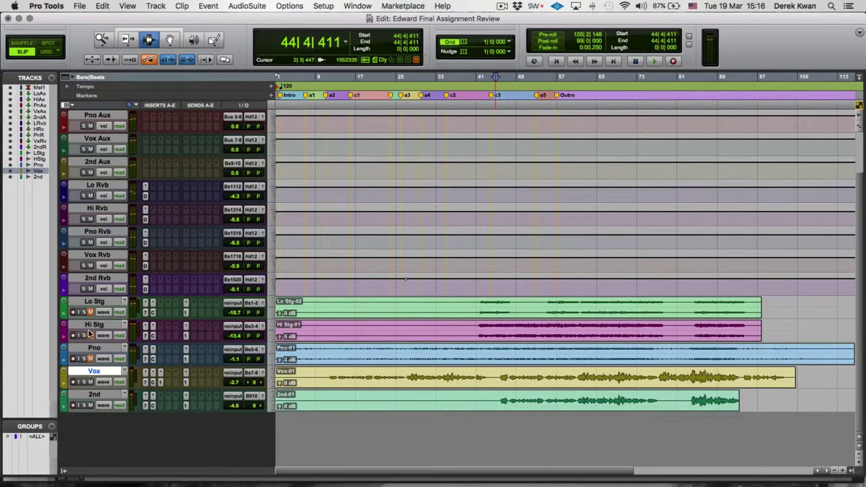
click(90, 357)
click(90, 333)
click(90, 311)
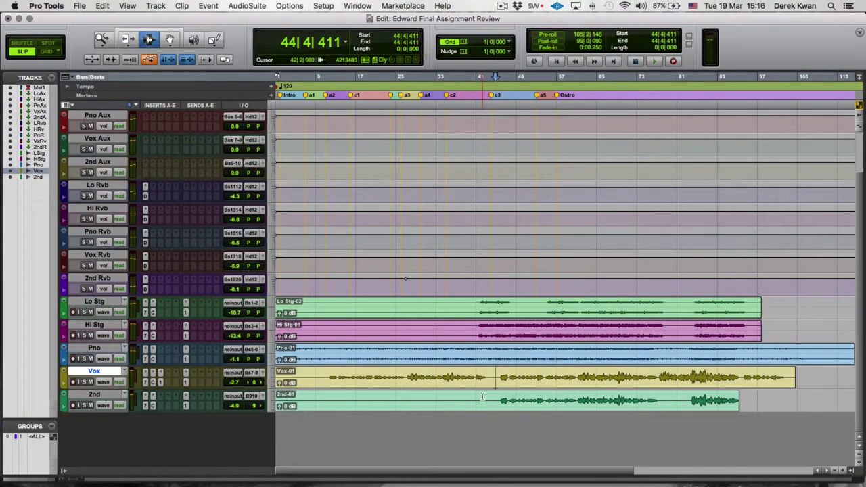
Review the inserts, EQ curves, pan settings and faders of all tracks in the Mix window and return to the Edit window.
key(super+equal)
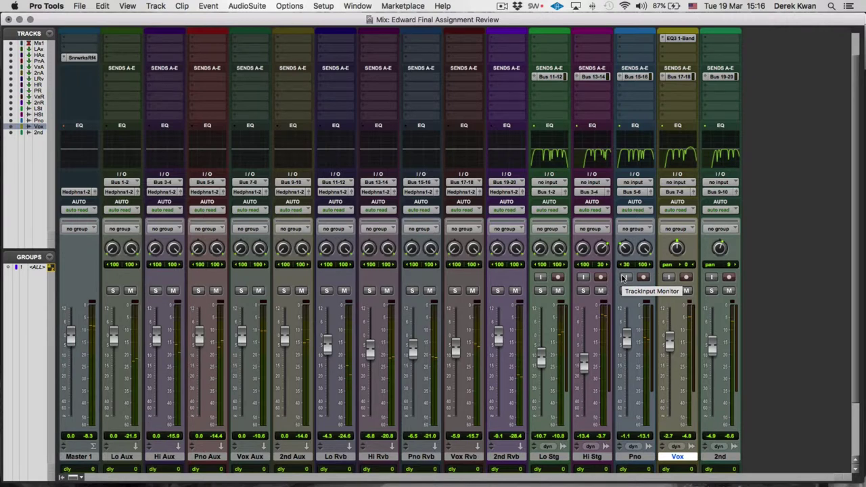
scroll(622, 278, up, 2)
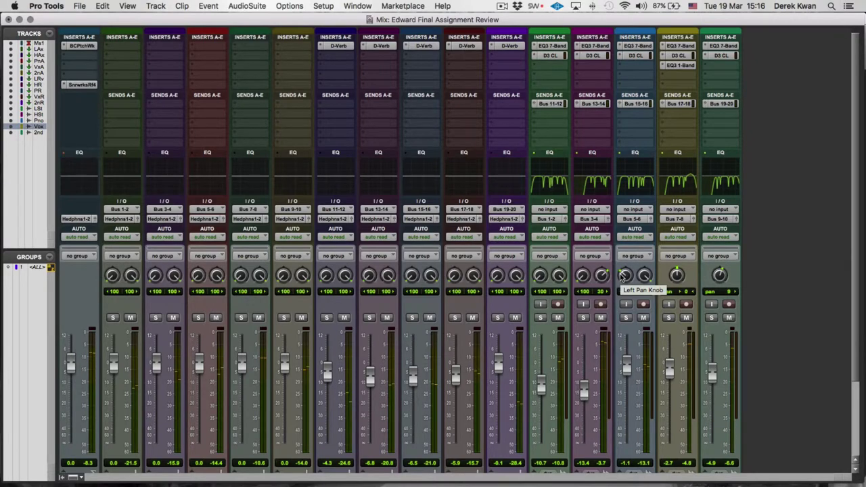
scroll(621, 276, down, 5)
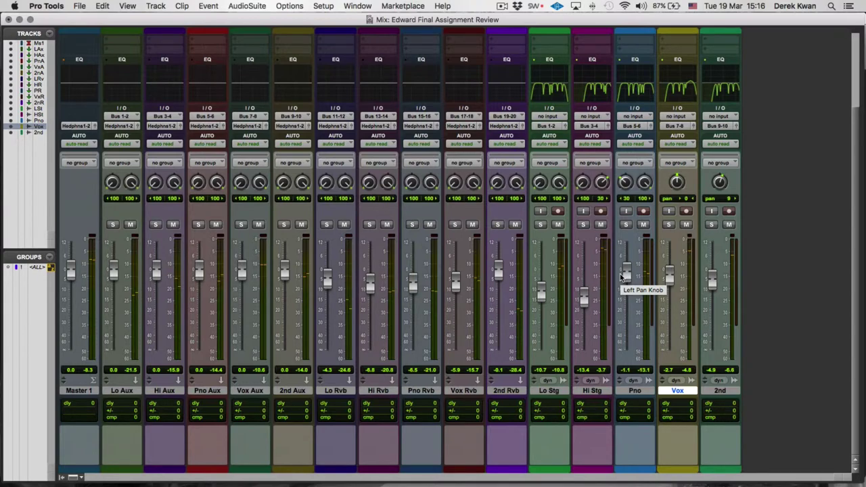
key(super+equal)
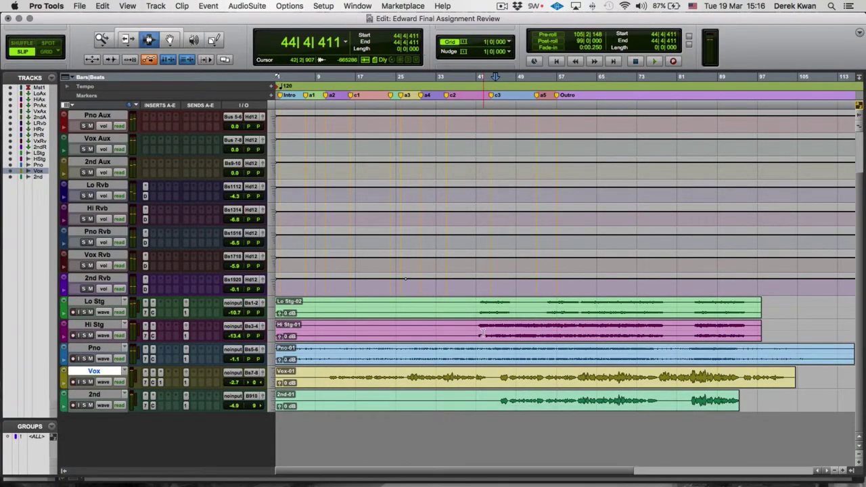